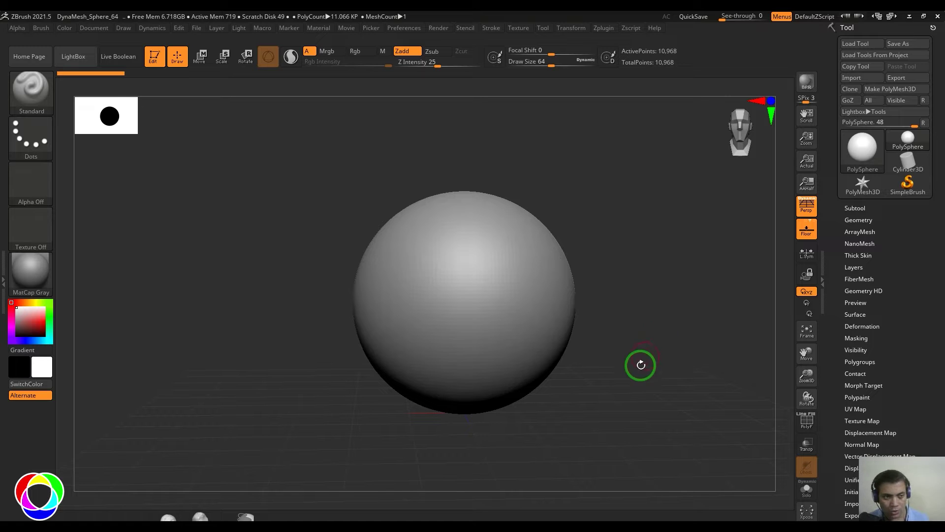
# Apply the Taper deformer to the sphere and turn off the perspective view
pyautogui.click(201, 56)
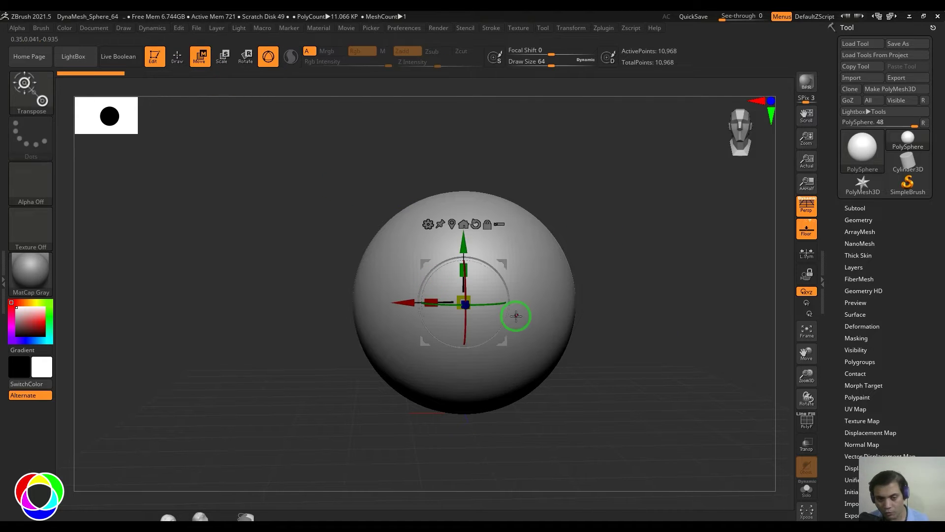
pyautogui.click(429, 224)
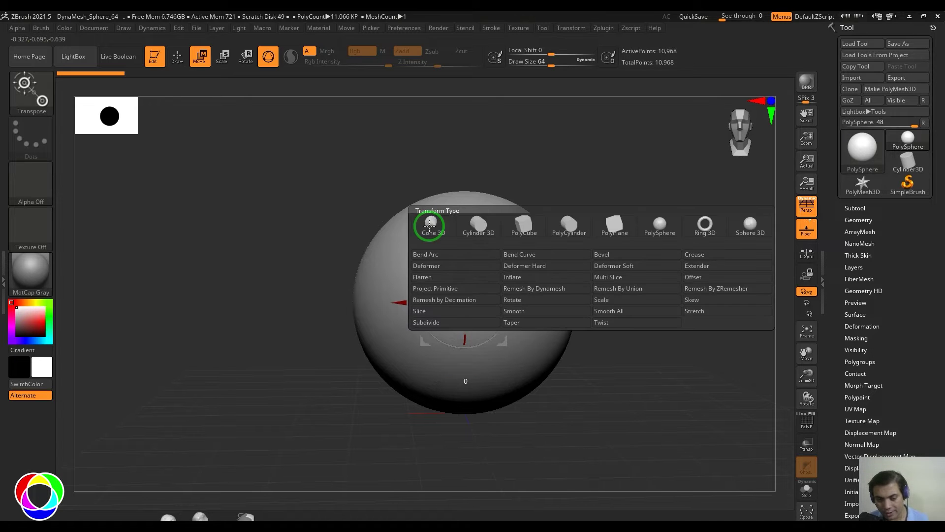
pyautogui.click(538, 323)
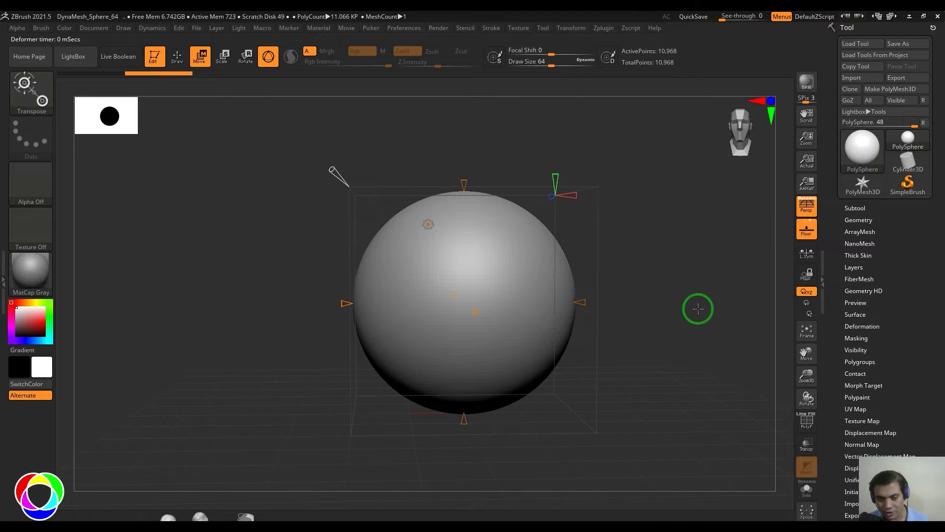
pyautogui.moveTo(700, 302); pyautogui.dragTo(684, 318)
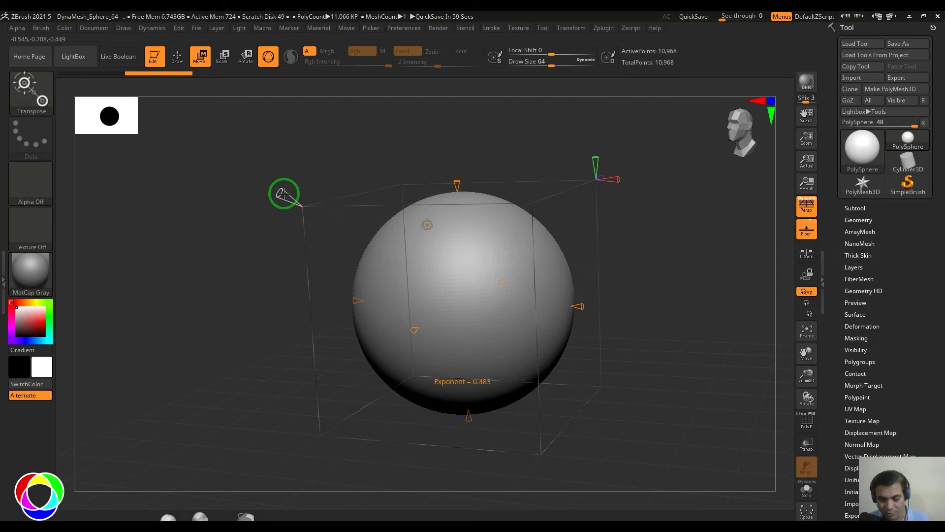
pyautogui.moveTo(657, 301); pyautogui.dragTo(680, 272)
pyautogui.click(806, 206)
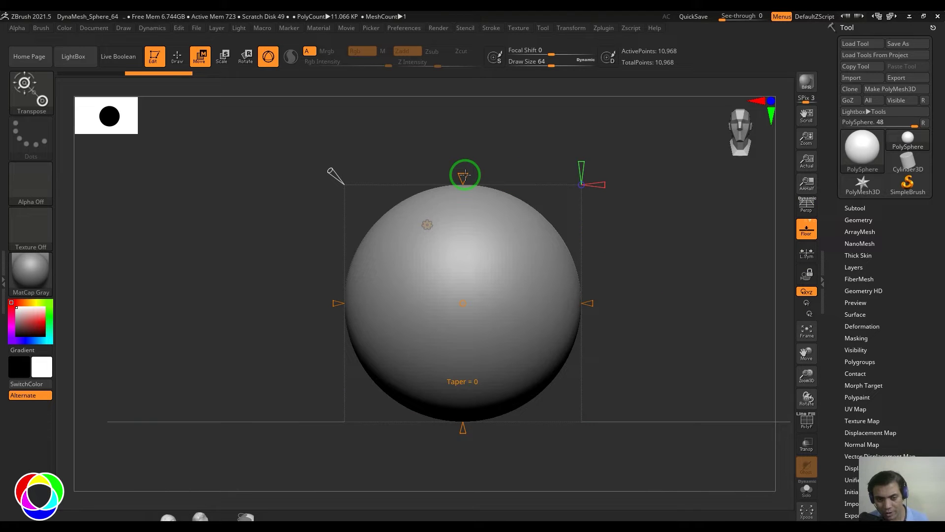
# Taper the sphere's upper end to -1 and pull its lower end into a matching point
pyautogui.moveTo(464, 174); pyautogui.dragTo(466, 226)
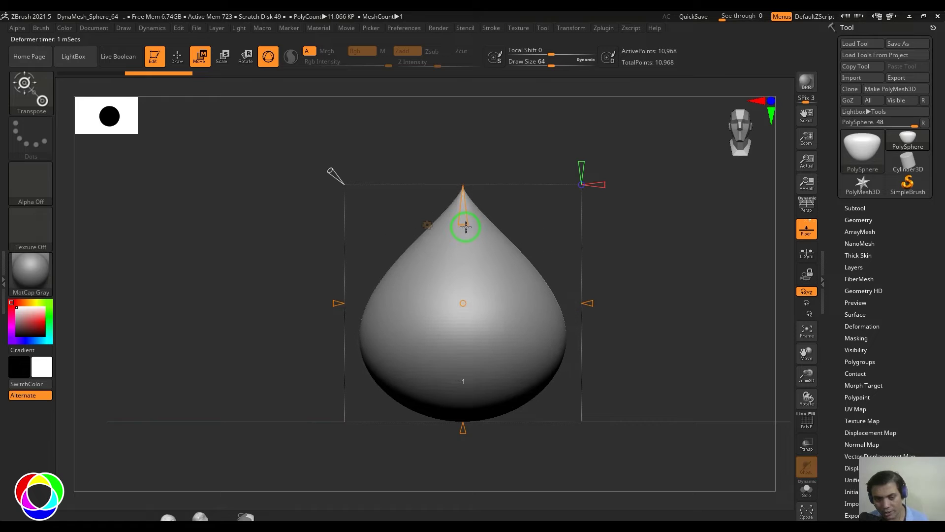
pyautogui.keyDown('alt'); pyautogui.moveTo(619, 277); pyautogui.dragTo(617, 264); pyautogui.keyUp('alt')
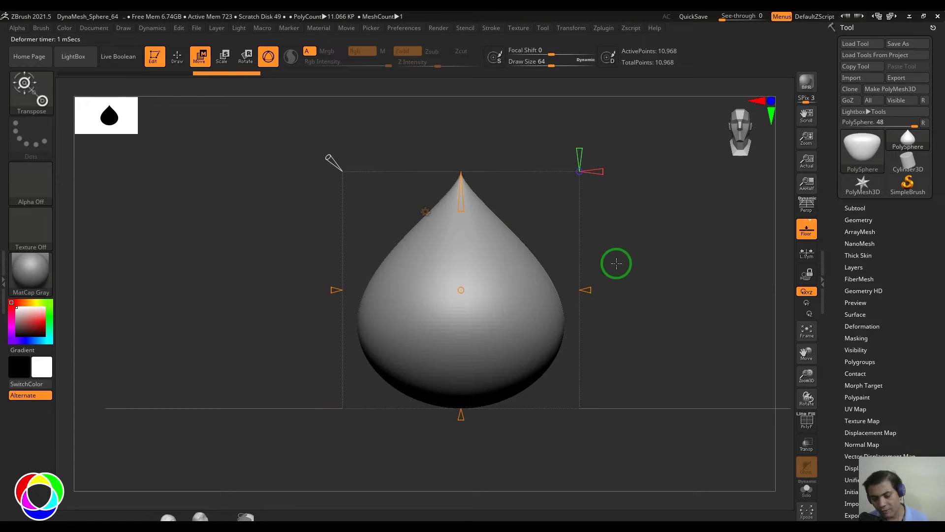
pyautogui.moveTo(461, 416); pyautogui.dragTo(468, 350)
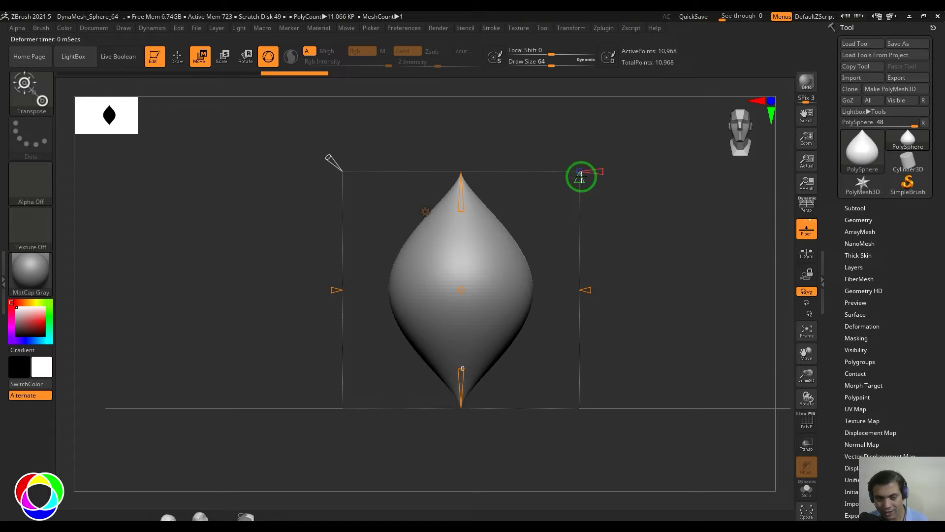
# Try changing the taper's opacity along individual axes, undoing each change
pyautogui.moveTo(591, 103); pyautogui.dragTo(613, 148)
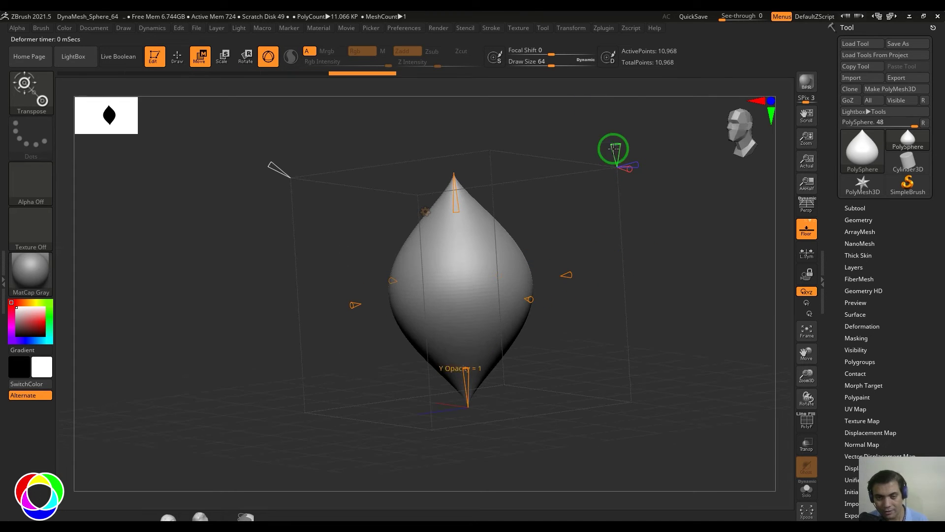
pyautogui.moveTo(622, 102); pyautogui.dragTo(629, 272)
pyautogui.moveTo(643, 230); pyautogui.dragTo(696, 261)
pyautogui.hotkey('ctrl', 'z')
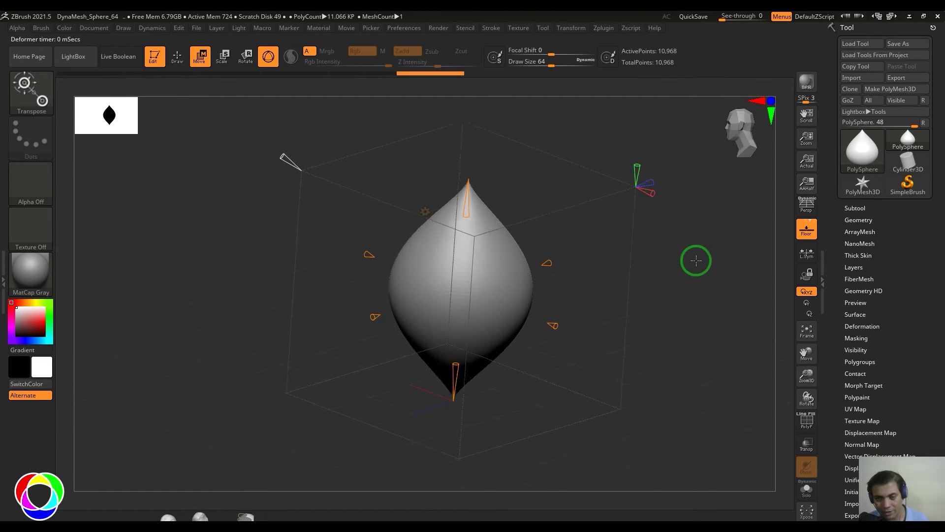
pyautogui.moveTo(668, 206); pyautogui.dragTo(639, 188)
pyautogui.moveTo(644, 291); pyautogui.dragTo(643, 317)
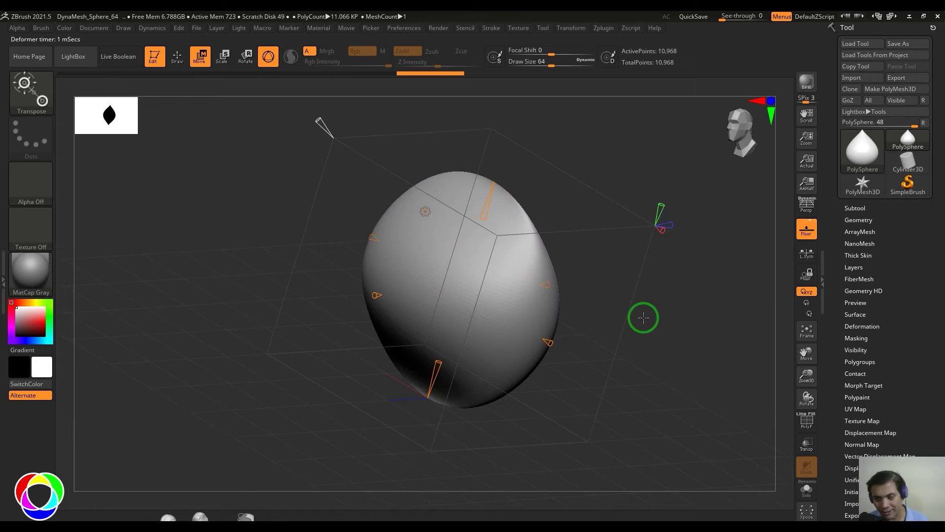
pyautogui.hotkey('ctrl', 'z')
pyautogui.moveTo(659, 203); pyautogui.dragTo(663, 226)
pyautogui.moveTo(728, 297)
pyautogui.mouseDown()
pyautogui.moveTo(695, 299)
pyautogui.moveTo(715, 297)
pyautogui.moveTo(661, 227)
pyautogui.moveTo(669, 198)
pyautogui.moveTo(654, 217)
pyautogui.moveTo(724, 323)
pyautogui.moveTo(717, 300)
pyautogui.mouseUp()
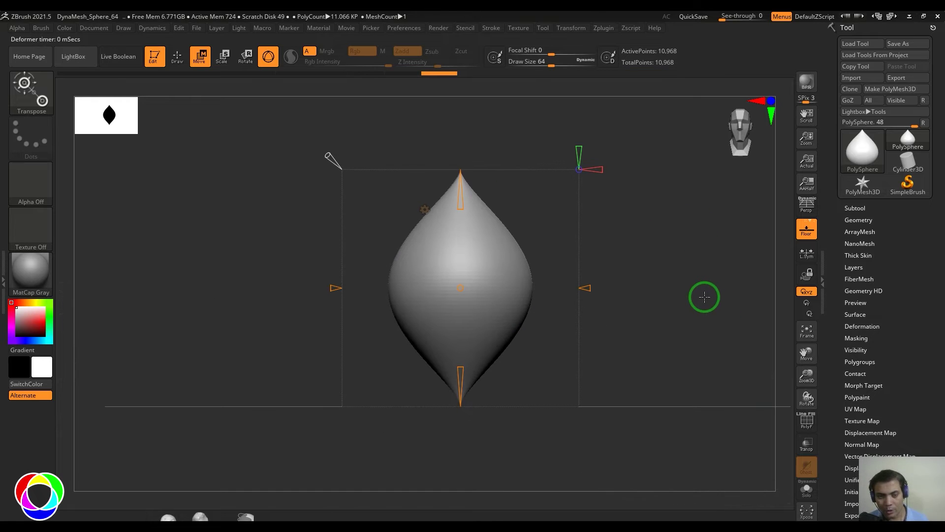
# Adjust the taper's exponent so the middle of the shape bulges outward, and accept the deformation
pyautogui.moveTo(312, 167); pyautogui.dragTo(328, 137)
pyautogui.moveTo(647, 300); pyautogui.dragTo(679, 300)
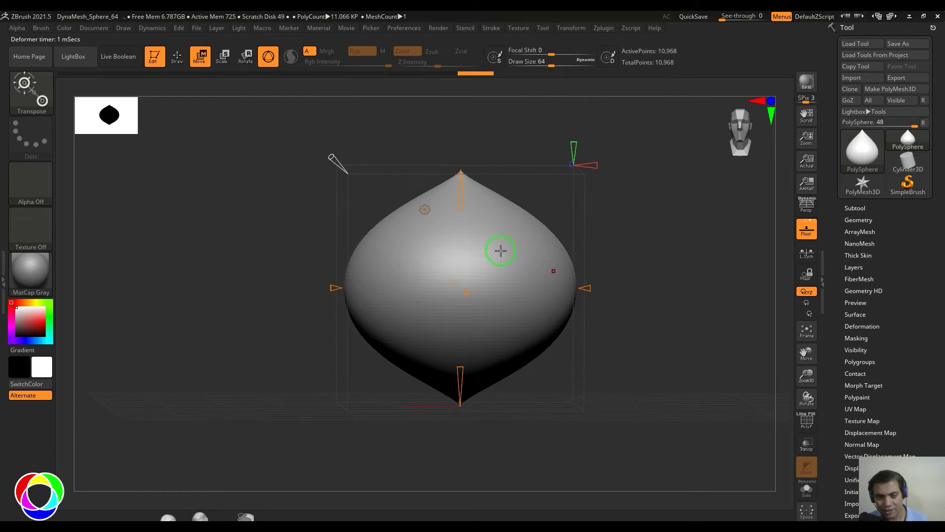
pyautogui.click(425, 210)
pyautogui.click(585, 209)
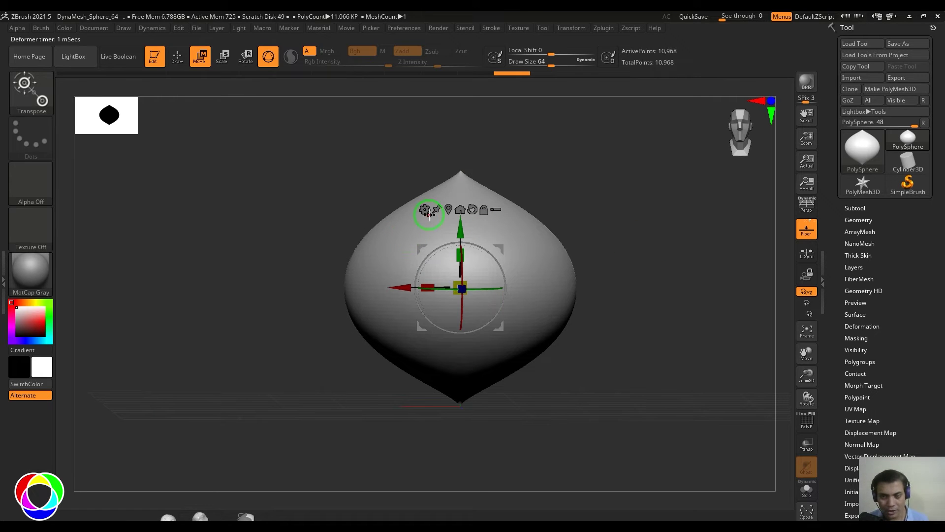
# Open the DemoSoldier.ZPR project and isolate the soldier's body in Solo mode
pyautogui.click(76, 56)
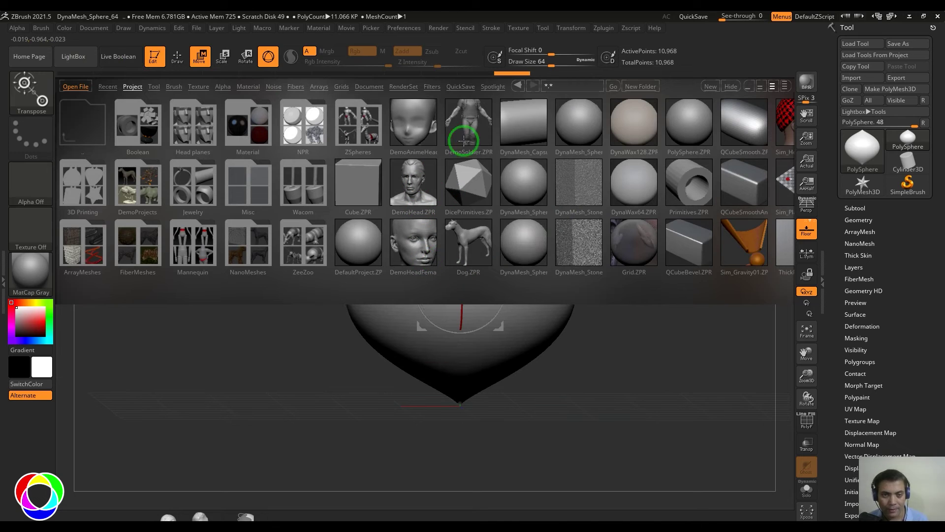
pyautogui.doubleClick(470, 121)
pyautogui.click(499, 306)
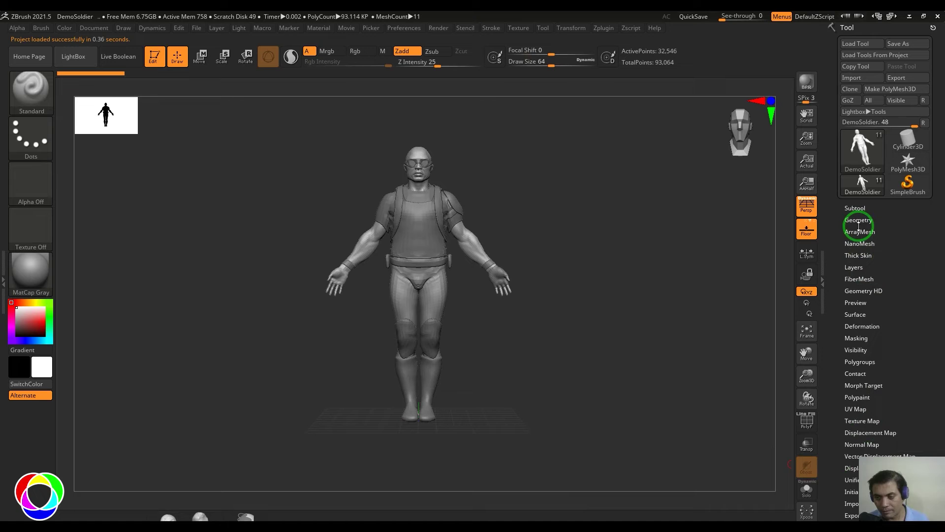
pyautogui.click(810, 494)
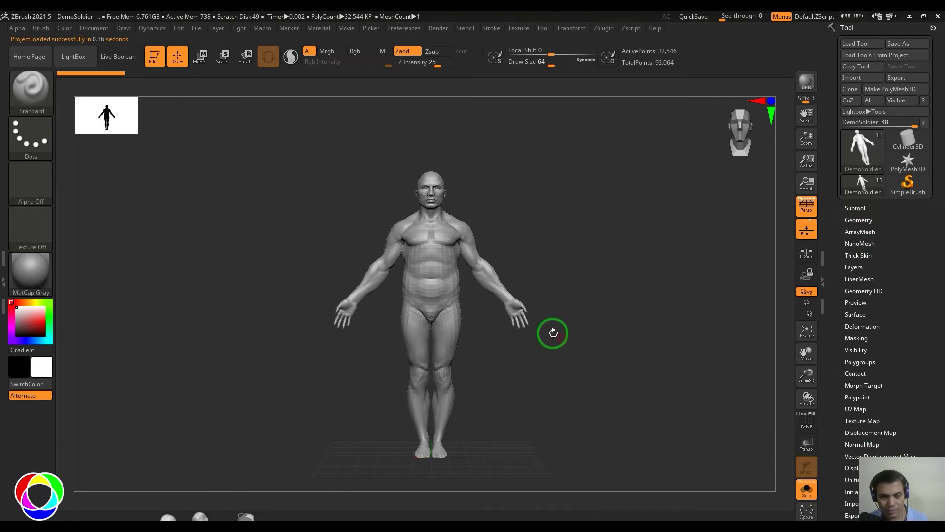
# Try to apply the Taper deformer to the soldier's body using the Move gizmo
pyautogui.press('w')
pyautogui.click(394, 236)
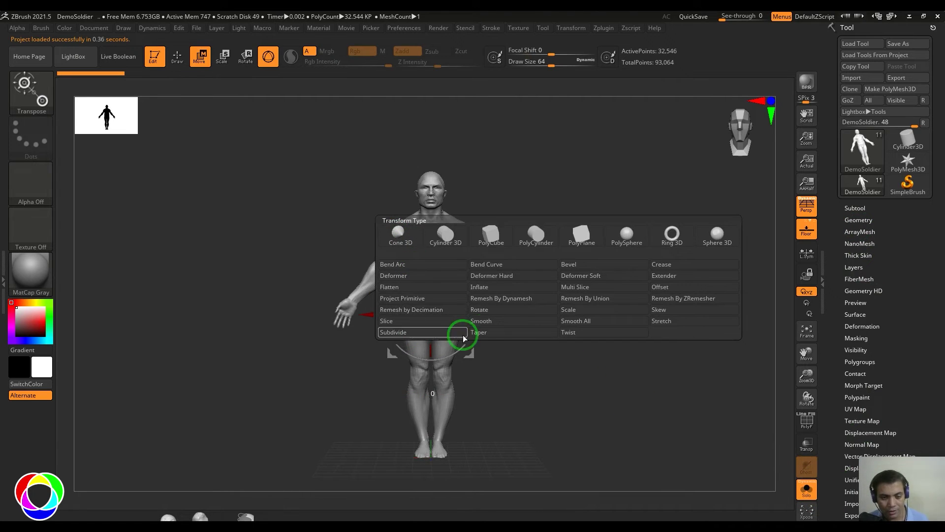
pyautogui.click(486, 334)
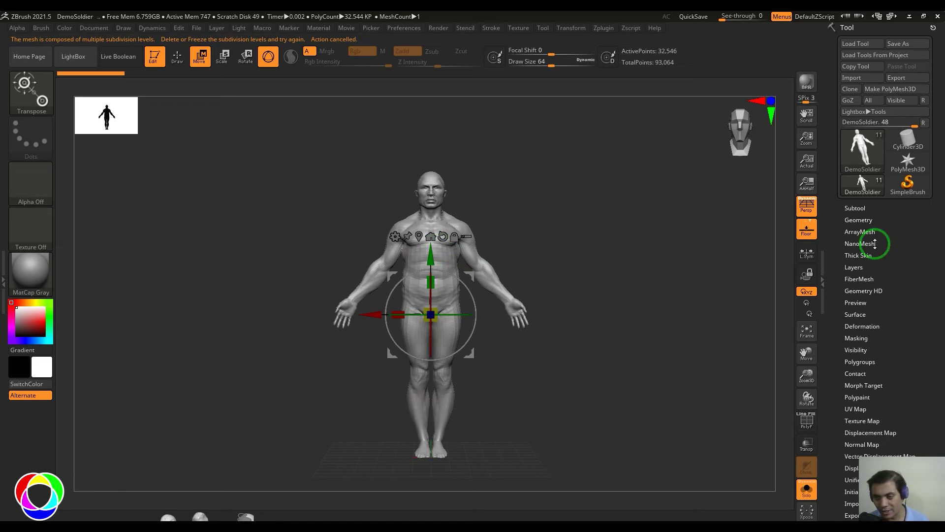
# Freeze the body's subdivision levels and apply the Taper deformer to it
pyautogui.click(860, 220)
pyautogui.click(878, 264)
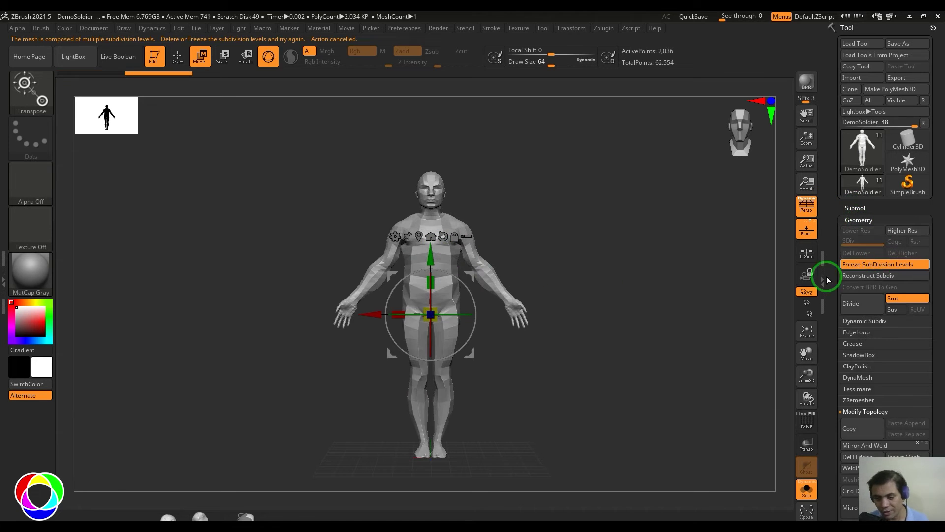
pyautogui.click(396, 236)
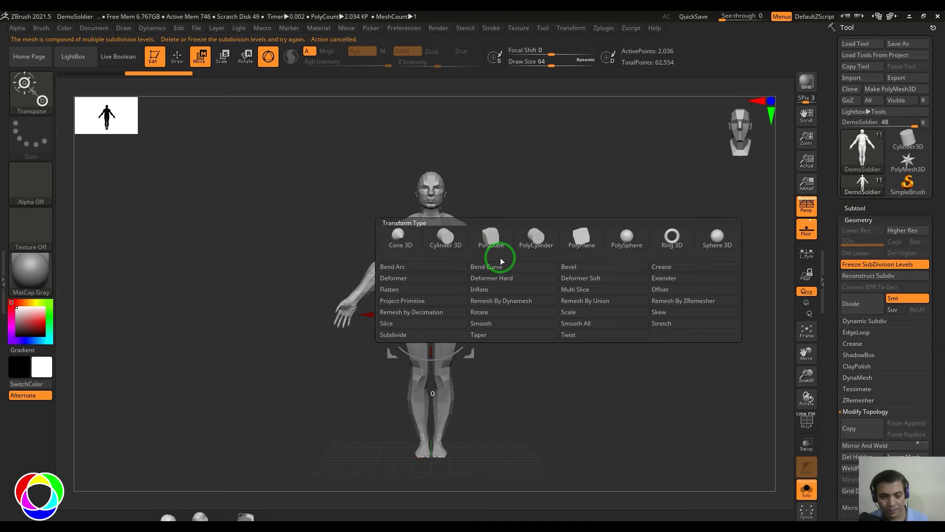
pyautogui.click(477, 334)
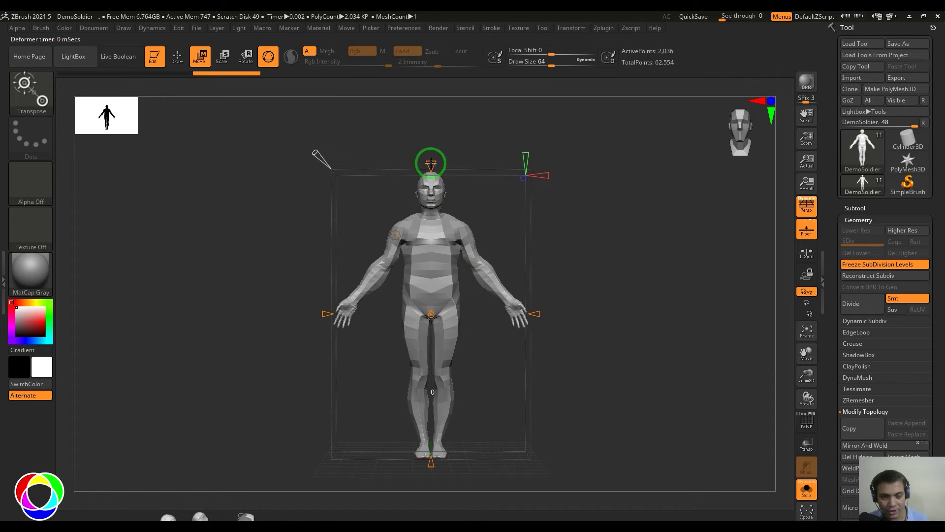
# Taper the soldier's body from the head end and vary the falloff with the taper's exponent
pyautogui.moveTo(430, 162); pyautogui.dragTo(451, 211)
pyautogui.moveTo(590, 253)
pyautogui.mouseDown()
pyautogui.moveTo(633, 257)
pyautogui.moveTo(574, 252)
pyautogui.mouseUp()
pyautogui.hotkey('ctrl', 'z')
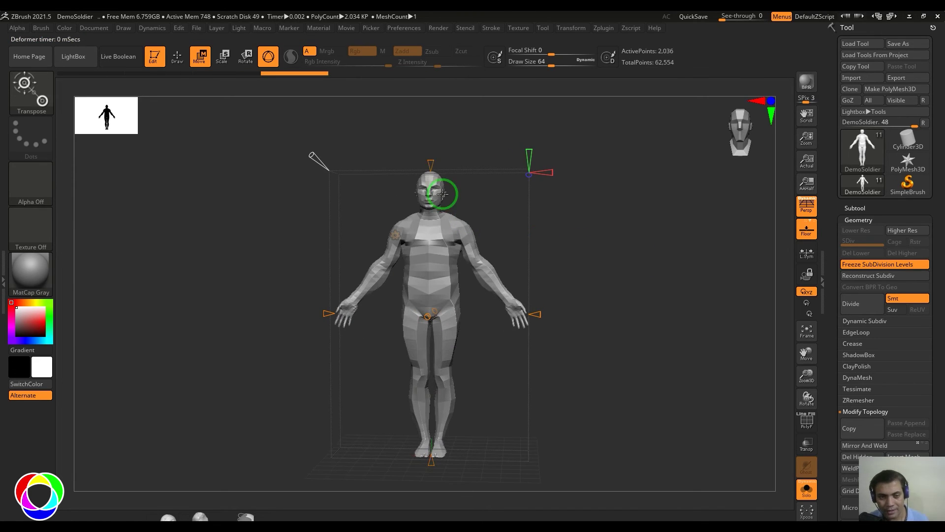
pyautogui.moveTo(443, 193)
pyautogui.mouseDown()
pyautogui.moveTo(431, 166)
pyautogui.moveTo(438, 196)
pyautogui.mouseUp()
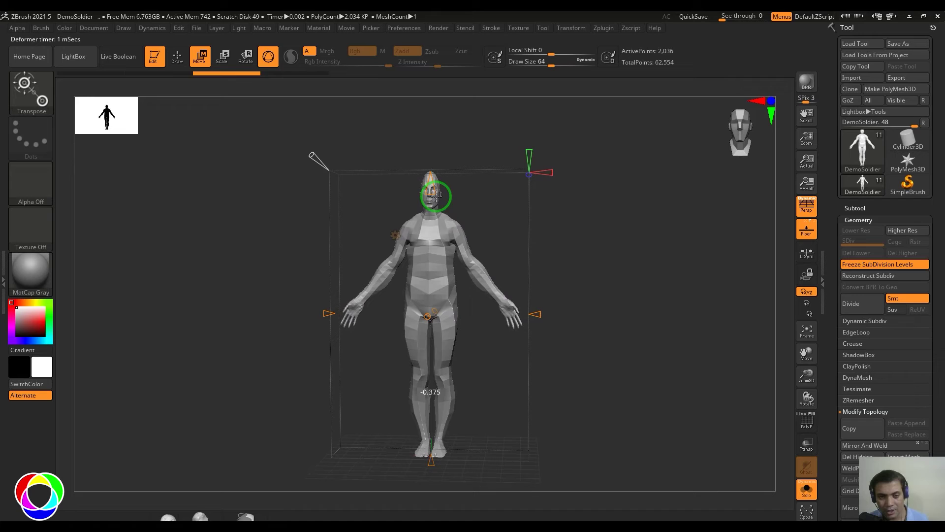
pyautogui.moveTo(311, 156); pyautogui.dragTo(290, 107)
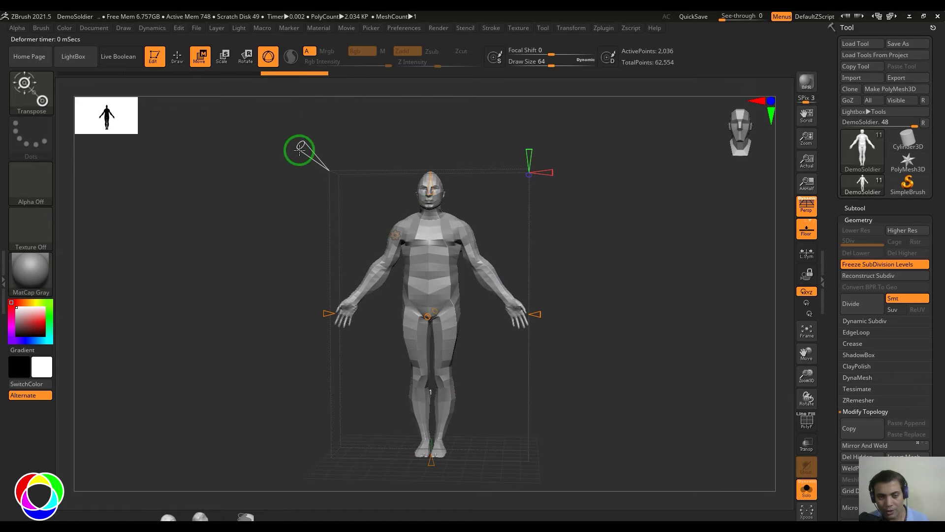
pyautogui.moveTo(299, 149); pyautogui.dragTo(308, 151)
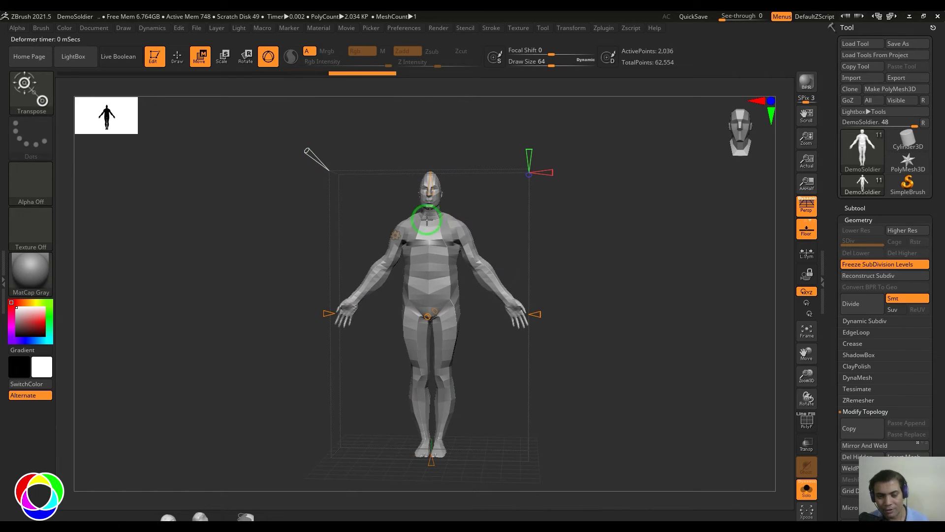
pyautogui.moveTo(430, 183); pyautogui.dragTo(450, 172)
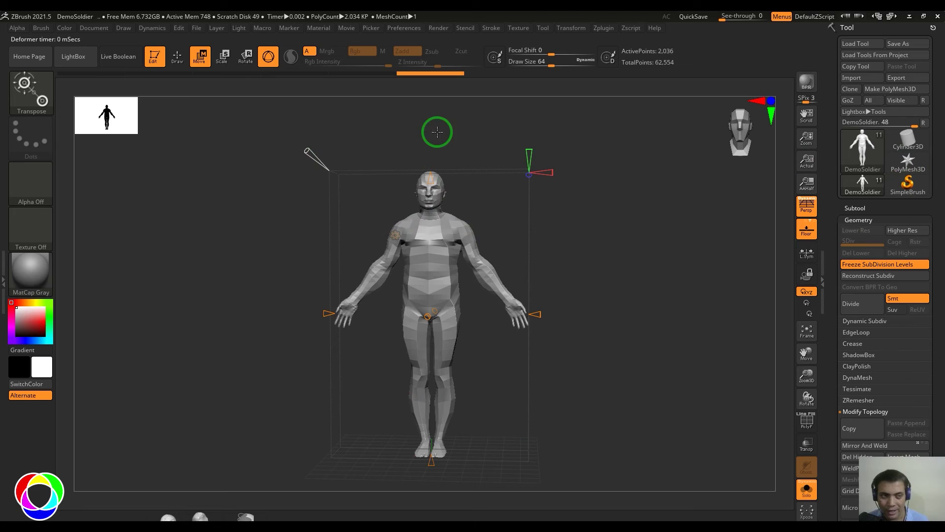
# Open the DynaMesh_Sphere_64.ZPR project in place of the soldier
pyautogui.click(87, 55)
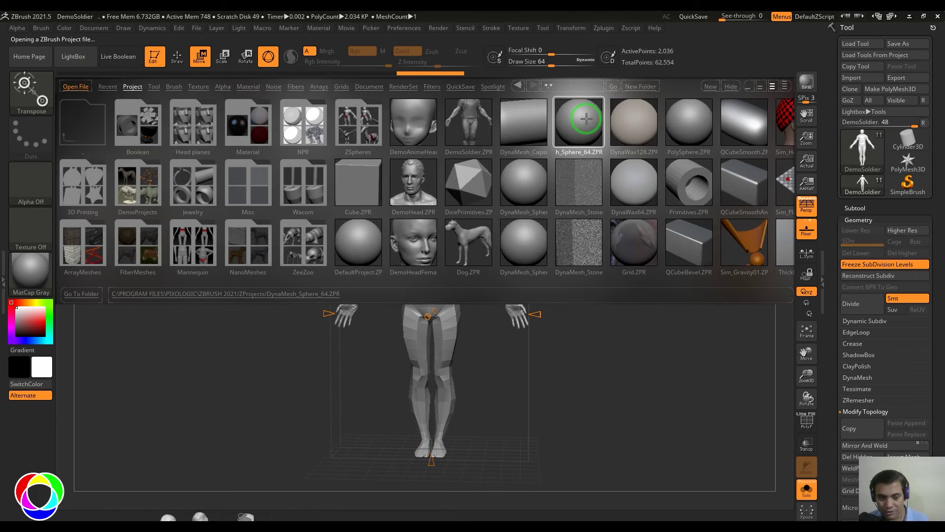
pyautogui.doubleClick(586, 118)
pyautogui.click(517, 302)
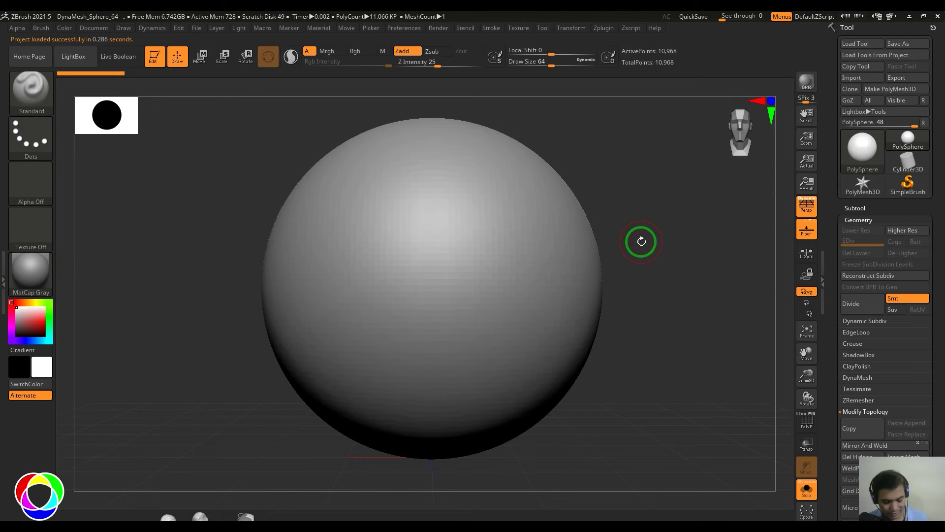
# Reshape the sphere into a tall, narrow ellipsoid with the gizmo
pyautogui.press('w')
pyautogui.keyDown('alt'); pyautogui.moveTo(740, 253); pyautogui.dragTo(583, 283); pyautogui.keyUp('alt')
pyautogui.moveTo(436, 295); pyautogui.dragTo(455, 197)
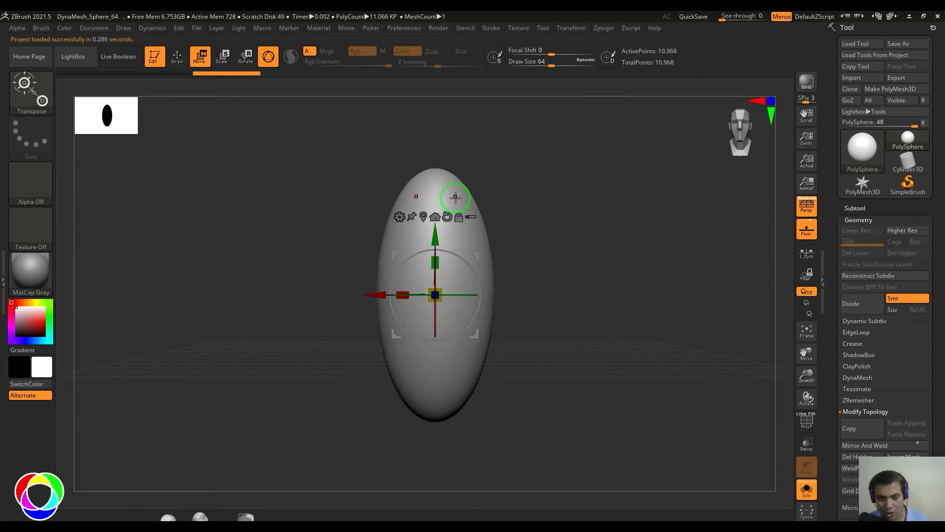
# Apply a Taper deformer to the ellipsoid, taper its top to -1 and its bottom to a point, and accept it
pyautogui.click(399, 217)
pyautogui.click(489, 310)
pyautogui.moveTo(432, 158); pyautogui.dragTo(431, 217)
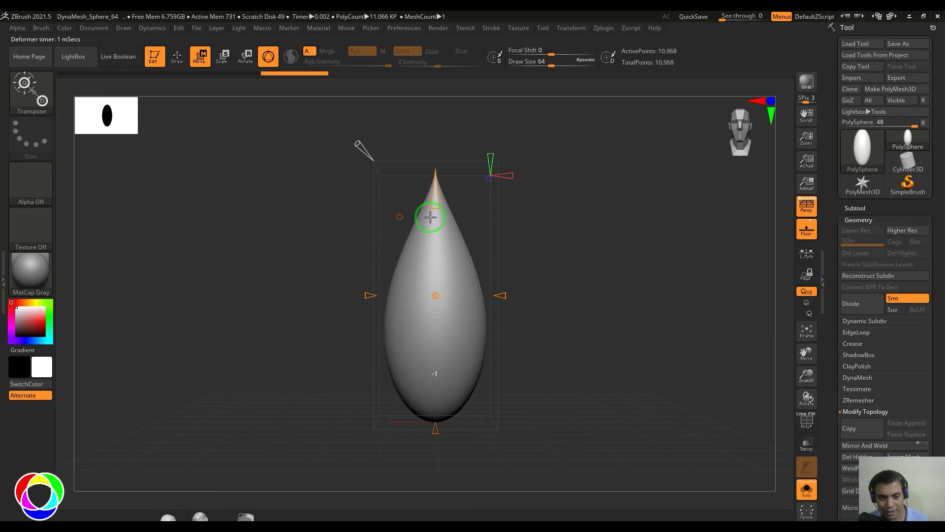
pyautogui.moveTo(436, 428); pyautogui.dragTo(441, 371)
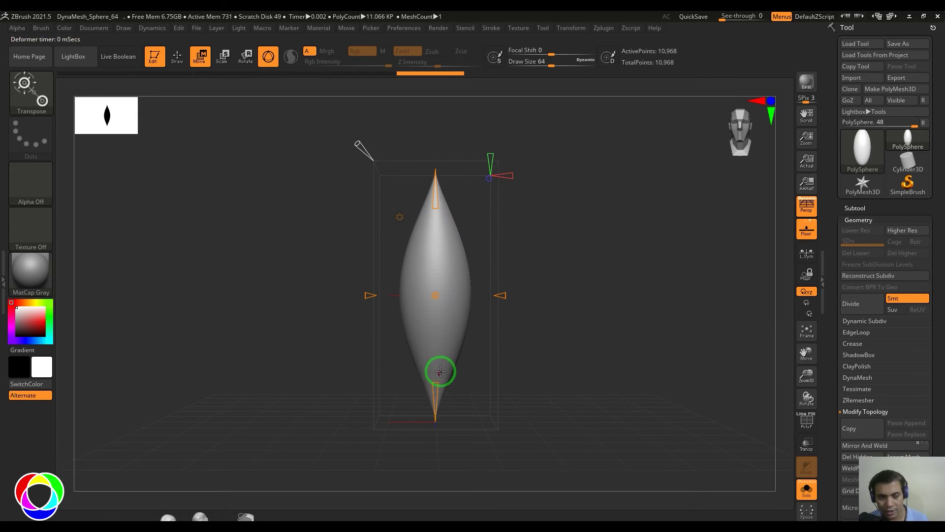
pyautogui.click(399, 217)
pyautogui.click(566, 211)
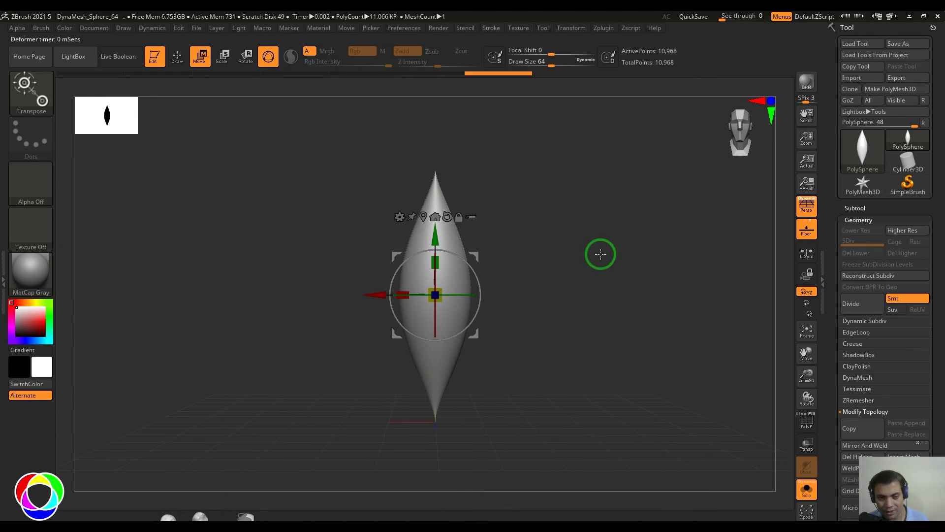
# Apply a Bend Curve deformer to the tapered ellipsoid and pull its control points sideways to bend it into an S shape
pyautogui.click(400, 216)
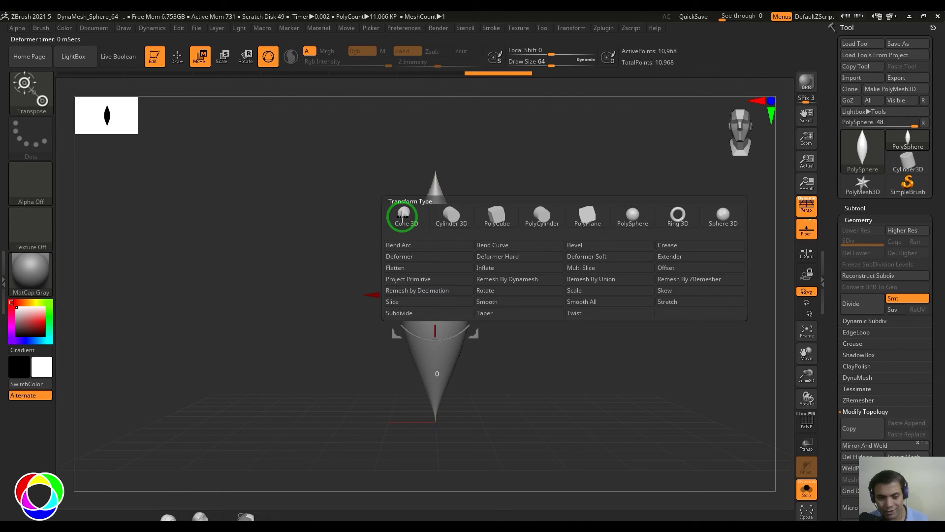
pyautogui.click(503, 249)
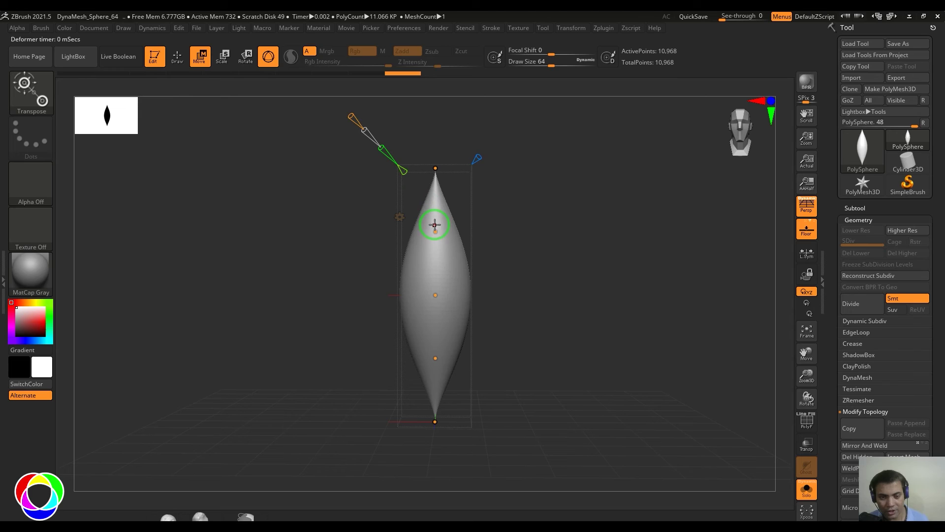
pyautogui.moveTo(435, 231); pyautogui.dragTo(496, 231)
pyautogui.moveTo(450, 297); pyautogui.dragTo(396, 376)
pyautogui.moveTo(437, 424); pyautogui.dragTo(498, 411)
pyautogui.moveTo(405, 372); pyautogui.dragTo(402, 392)
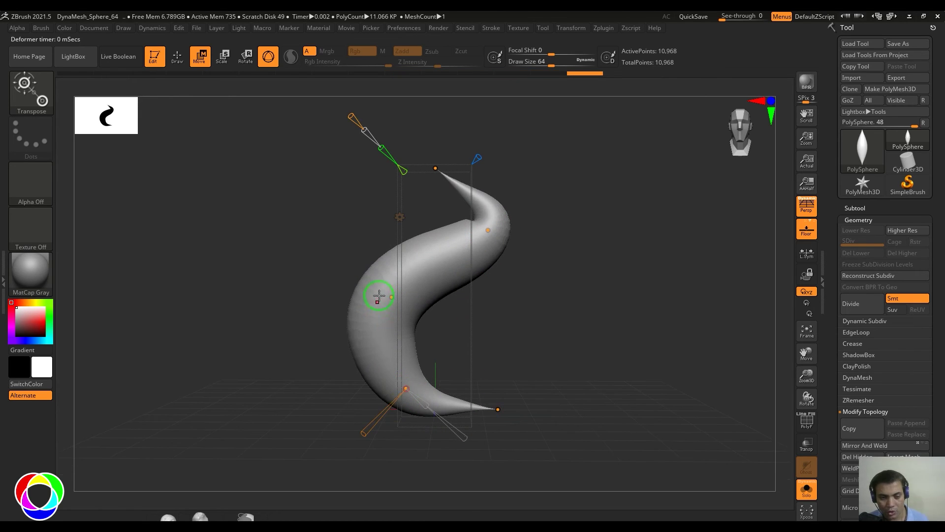
# Refine the S bend by moving the inner curve points closer to the centre line for a slimmer, smoother flame-like shape
pyautogui.moveTo(391, 297); pyautogui.dragTo(396, 306)
pyautogui.moveTo(488, 230)
pyautogui.mouseDown()
pyautogui.moveTo(492, 243)
pyautogui.moveTo(502, 228)
pyautogui.mouseUp()
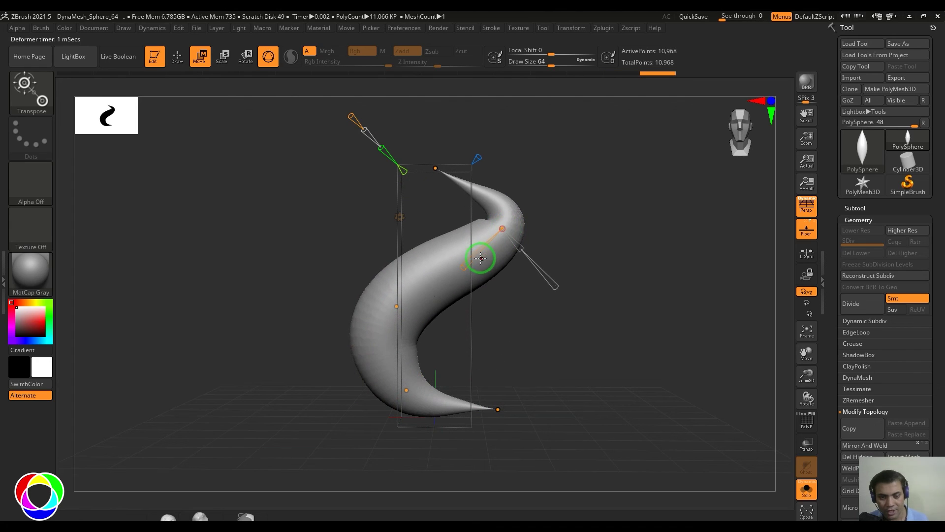
pyautogui.moveTo(477, 158); pyautogui.dragTo(530, 114)
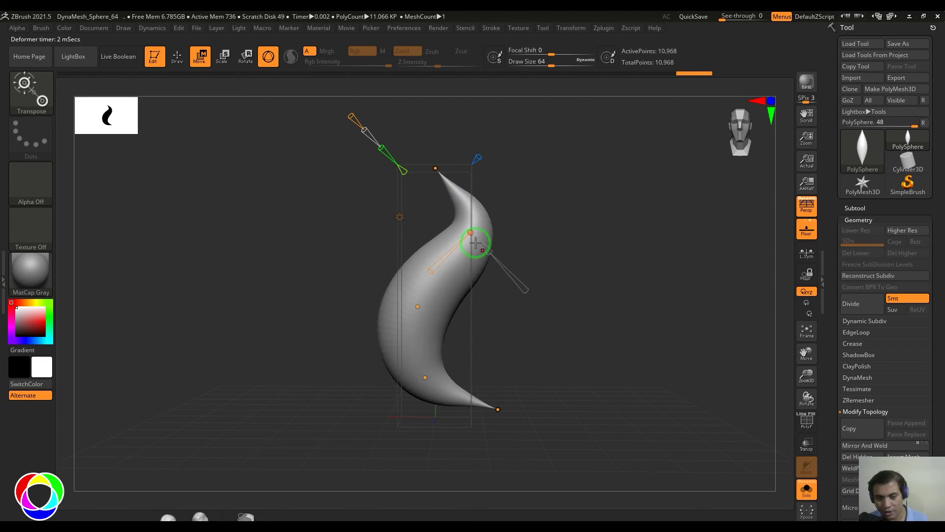
pyautogui.moveTo(475, 241); pyautogui.dragTo(471, 238)
pyautogui.moveTo(418, 307); pyautogui.dragTo(416, 306)
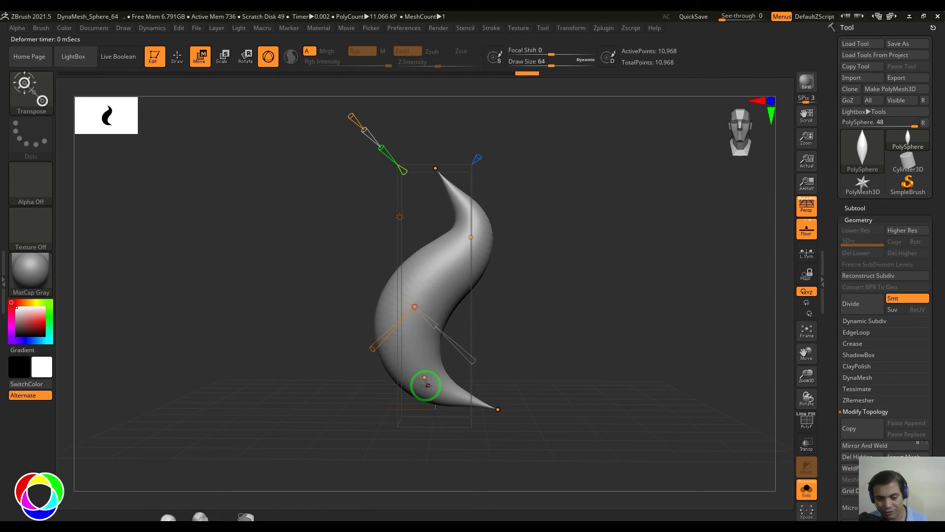
pyautogui.moveTo(424, 383); pyautogui.dragTo(418, 379)
pyautogui.click(497, 408)
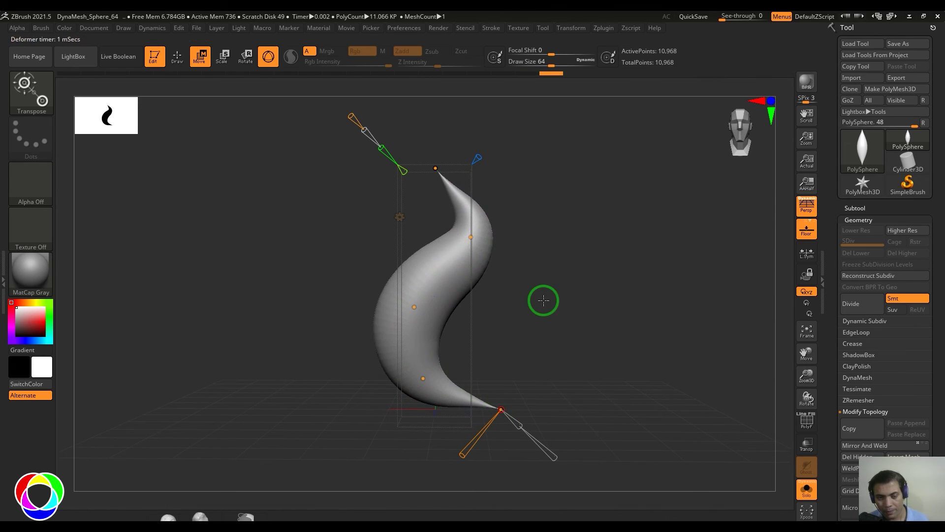
# Check the bent shape from slightly different angles and accept the Bend Curve deformation
pyautogui.moveTo(552, 310); pyautogui.dragTo(536, 281)
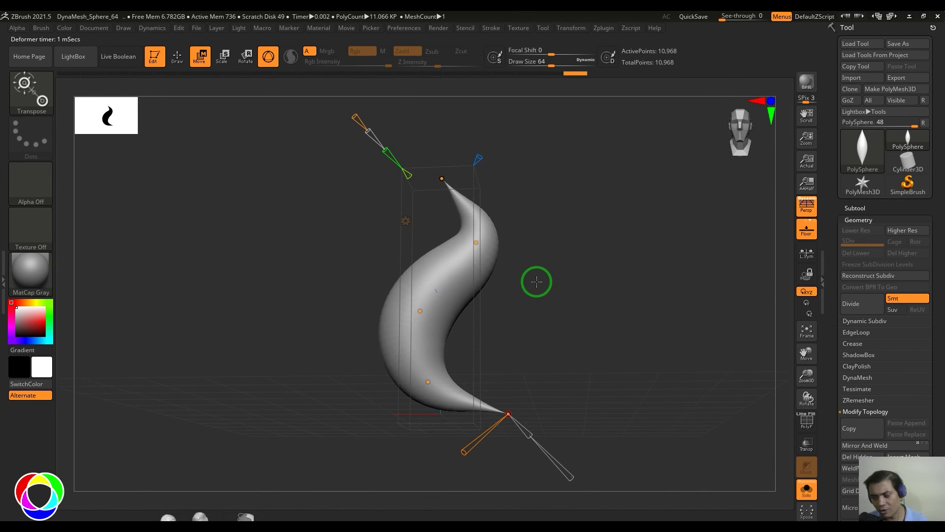
pyautogui.moveTo(562, 320); pyautogui.dragTo(557, 320)
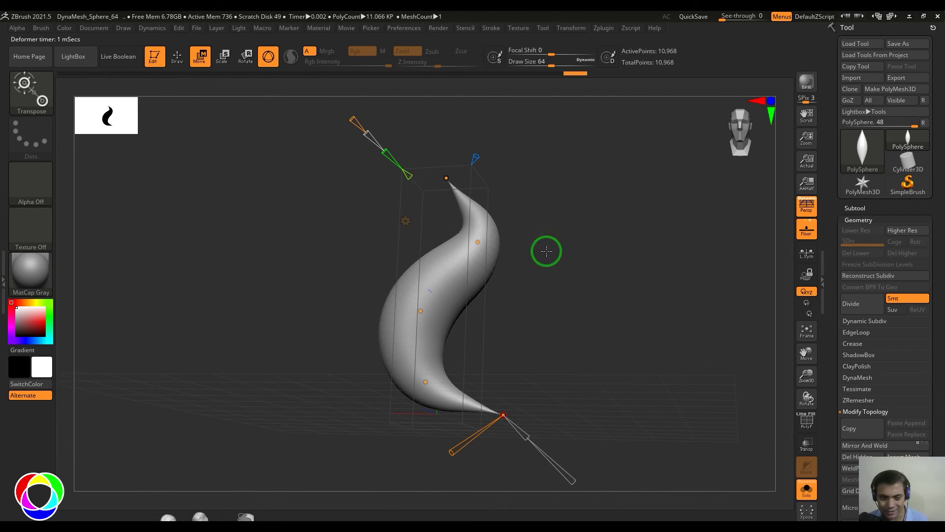
pyautogui.moveTo(544, 251); pyautogui.dragTo(558, 274)
pyautogui.click(405, 221)
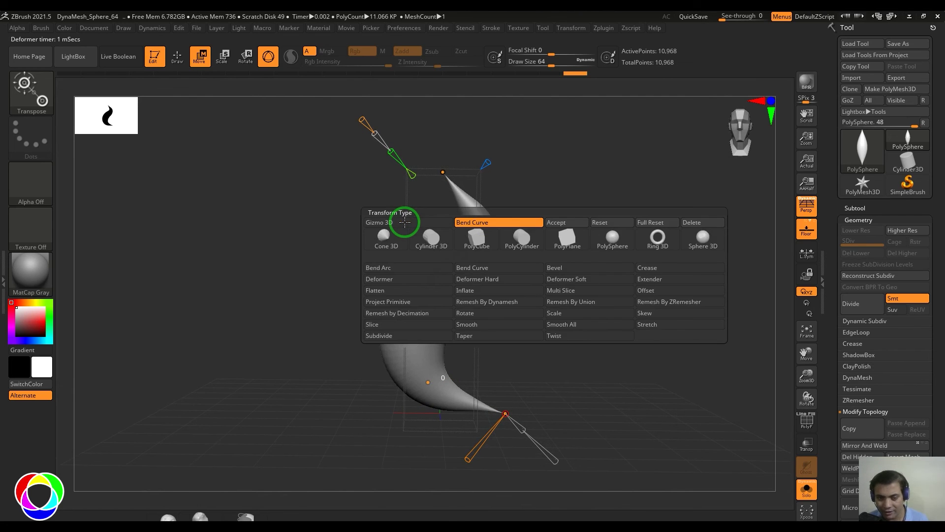
pyautogui.click(569, 223)
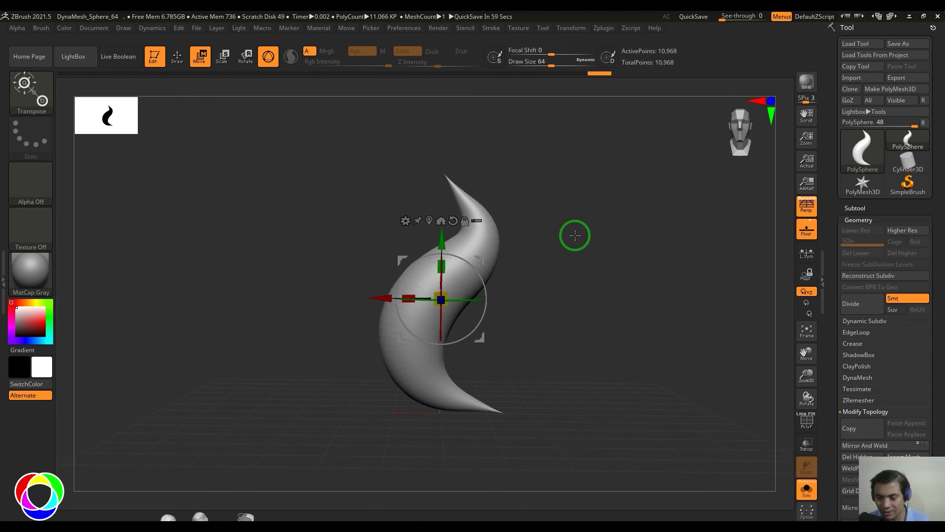
pyautogui.moveTo(604, 312); pyautogui.dragTo(593, 307)
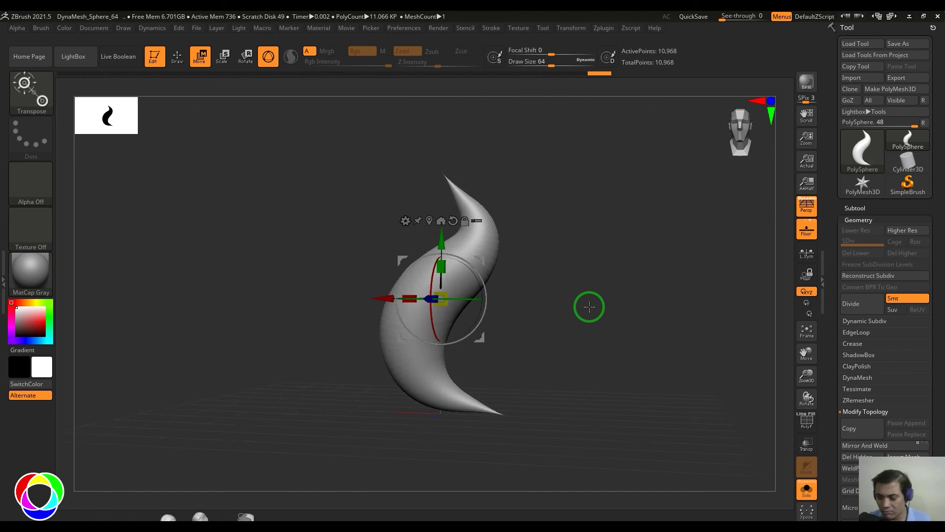